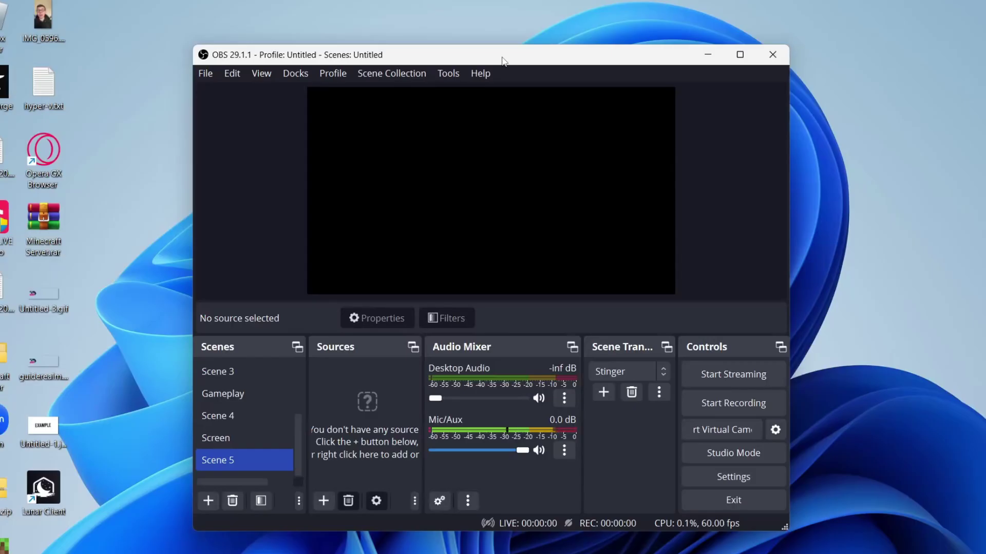
- In Stream settings, keep Twitch selected as the streaming service
left_click(753, 473)
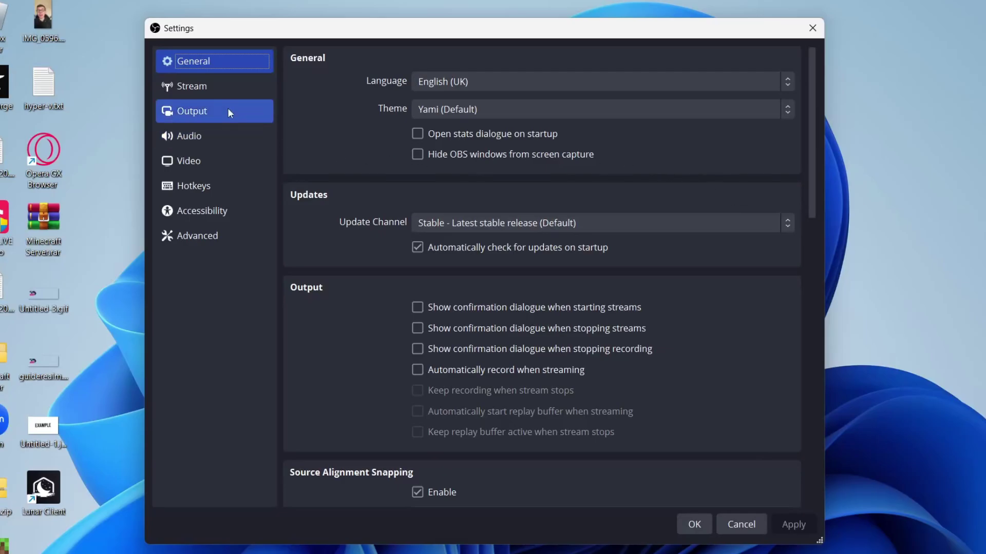
left_click(230, 88)
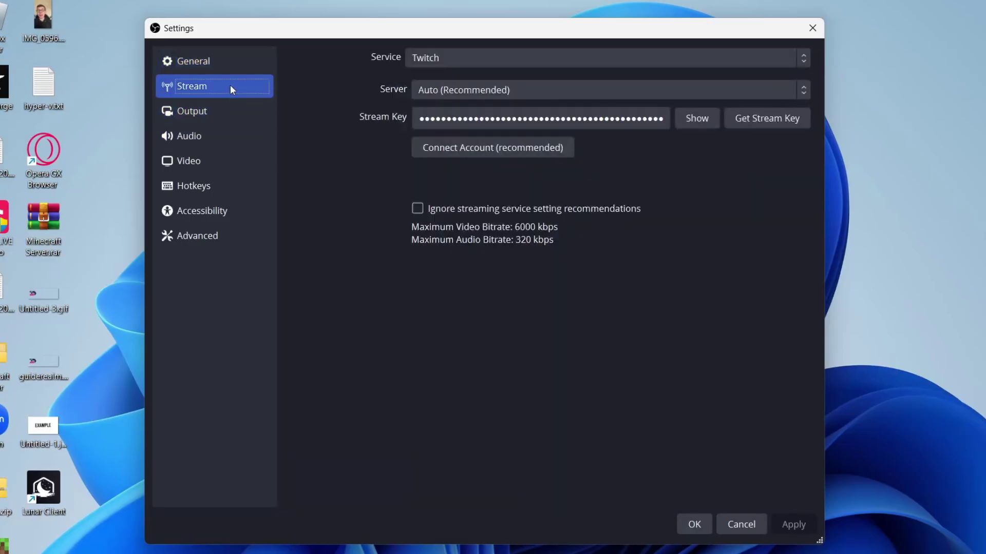
left_click(420, 59)
left_click(435, 90)
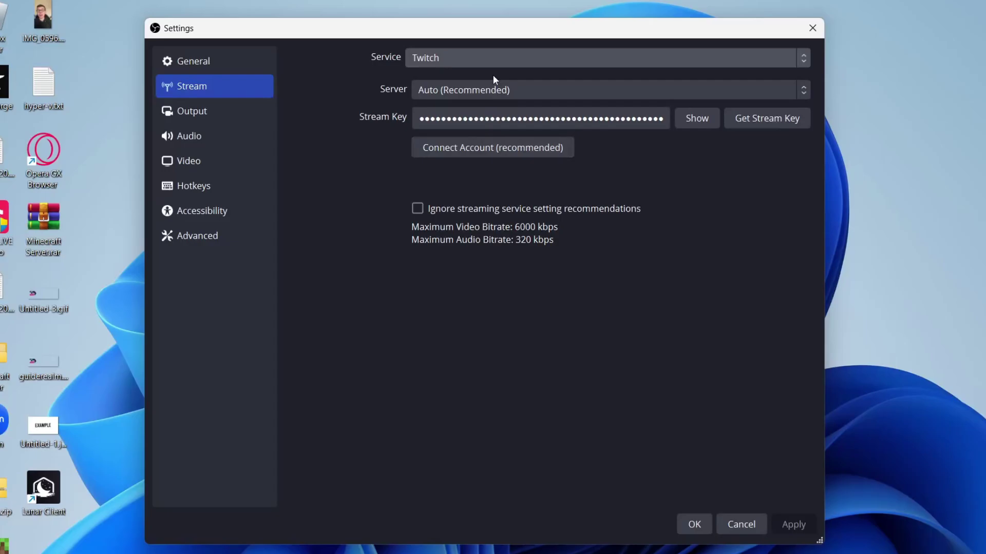
- Connect the Twitch account to OBS with Connect Account
left_click(492, 149)
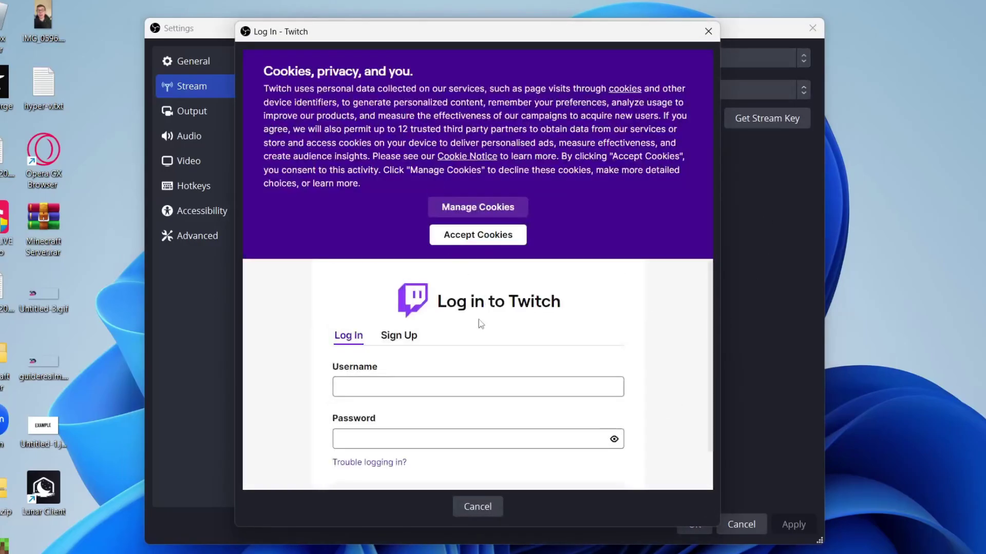
scroll(432, 378, "down", 1)
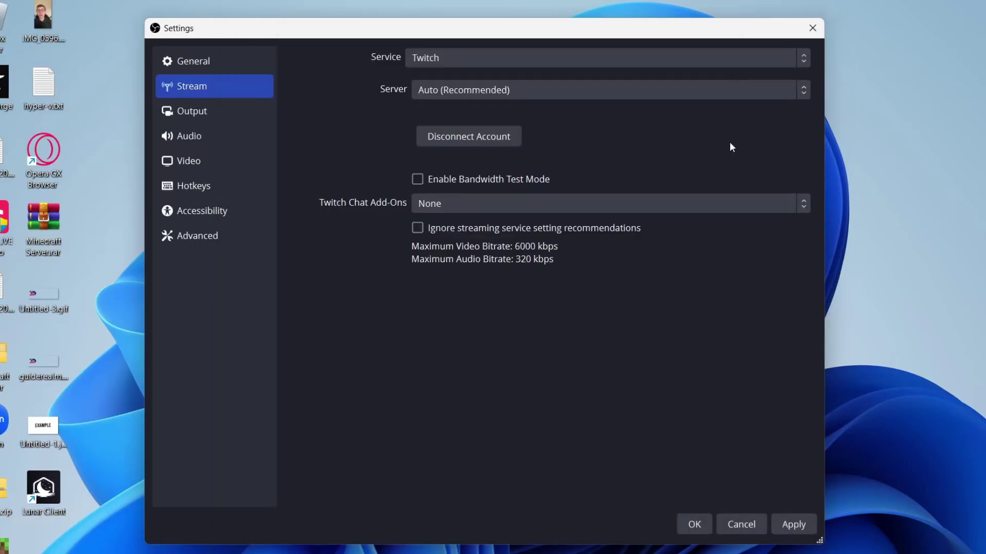
left_click(234, 112)
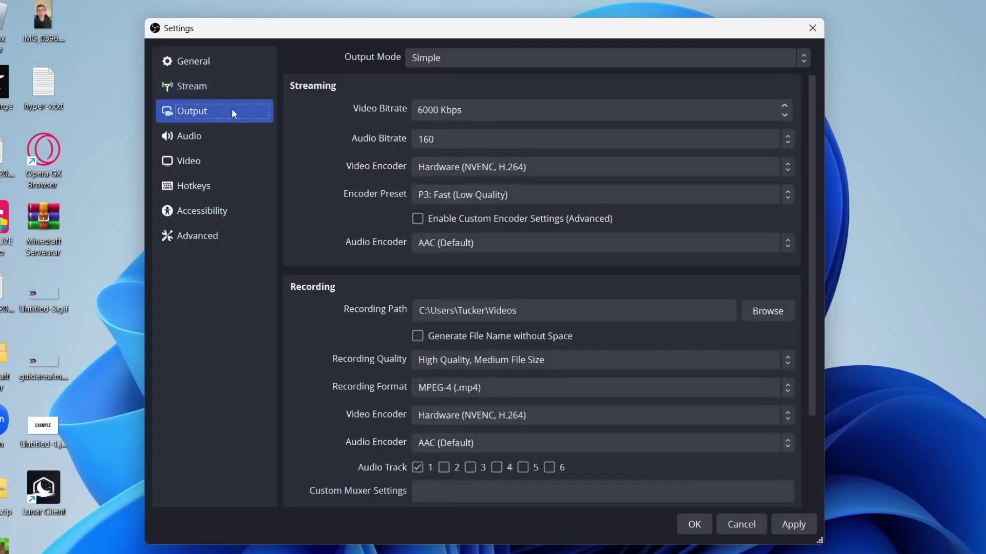
- Leave Output Mode on Simple with Hardware (NVENC, H.264) as the streaming encoder
left_click(420, 58)
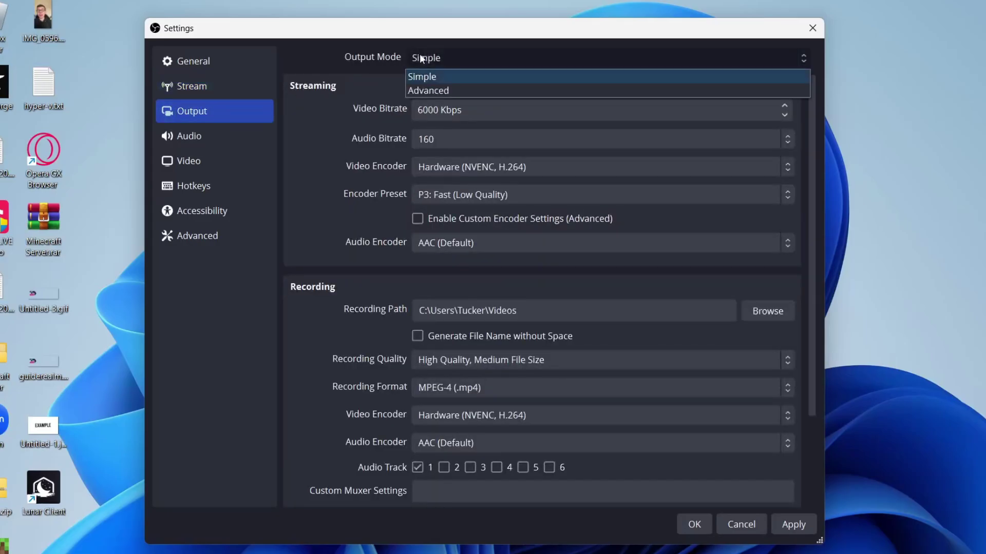
left_click(415, 75)
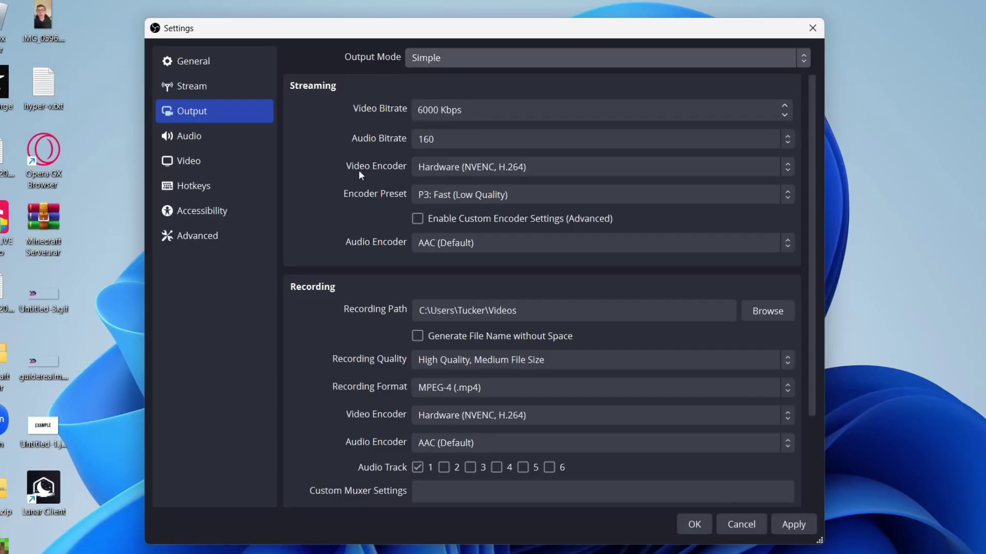
left_click(462, 167)
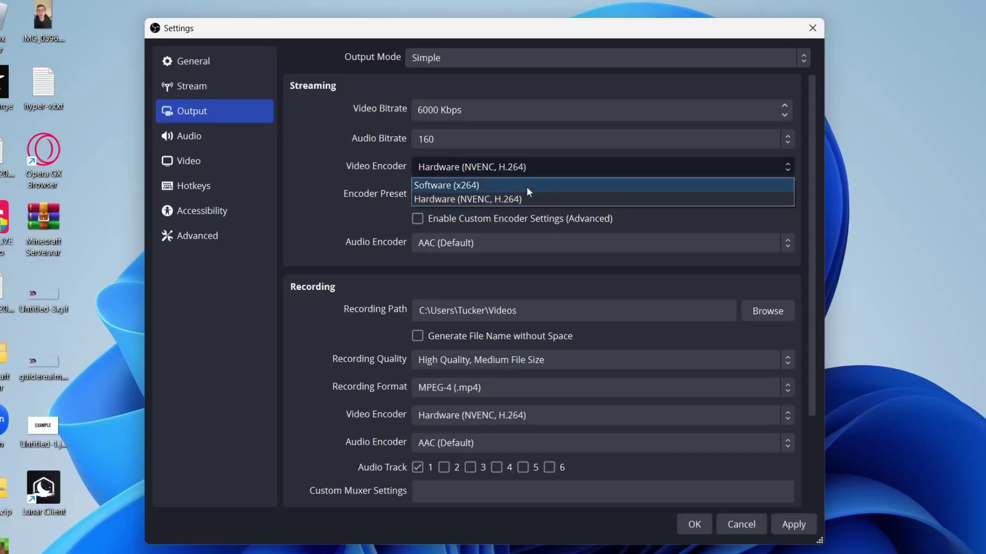
left_click(490, 199)
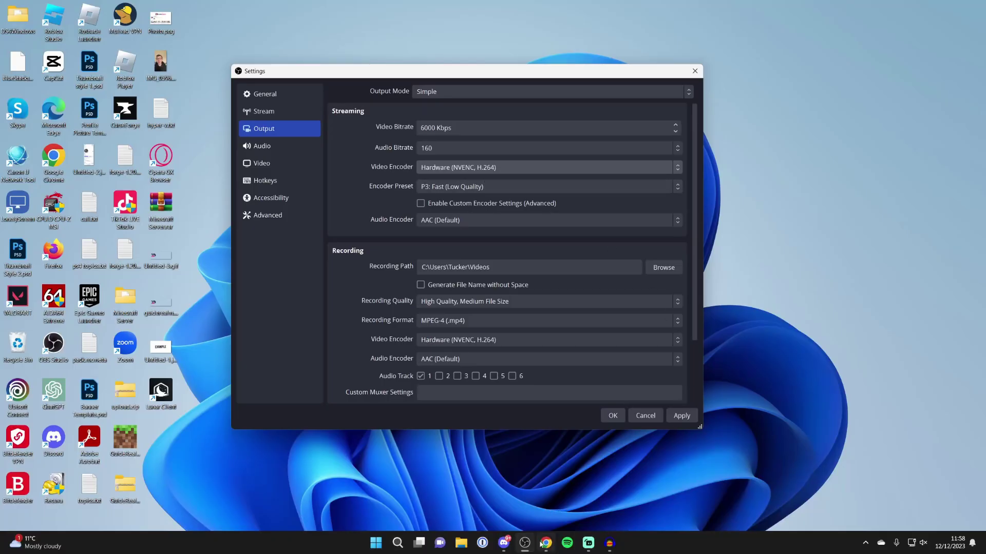
left_click(546, 543)
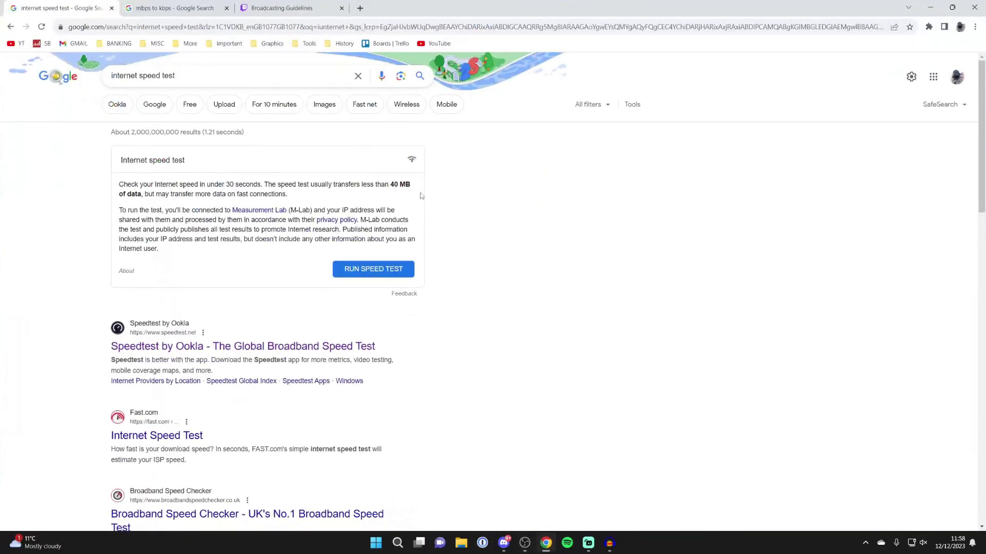
- Run the speed test (50.1 Mbps down, 18.4 up) and go to the Broadcasting Guidelines tab
left_click(358, 271)
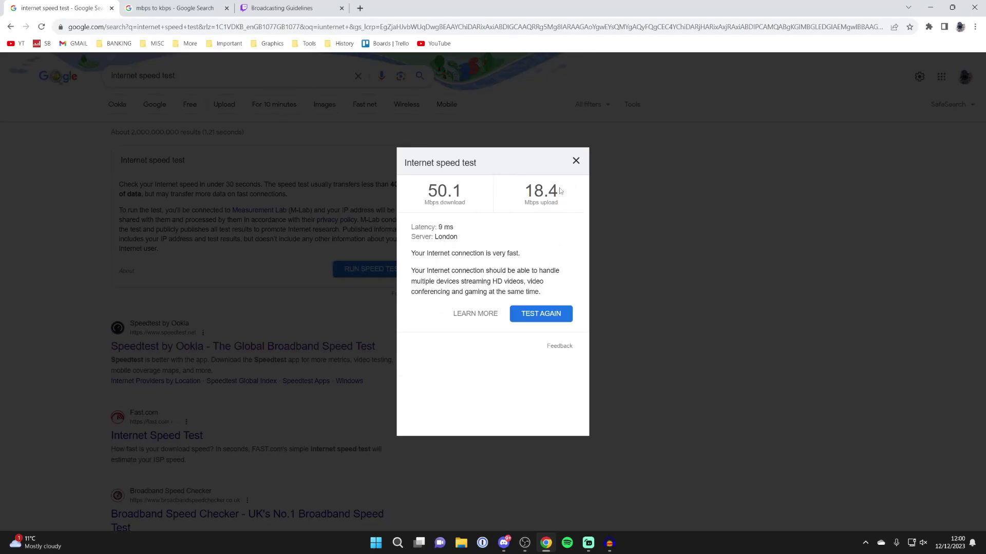
left_click(310, 3)
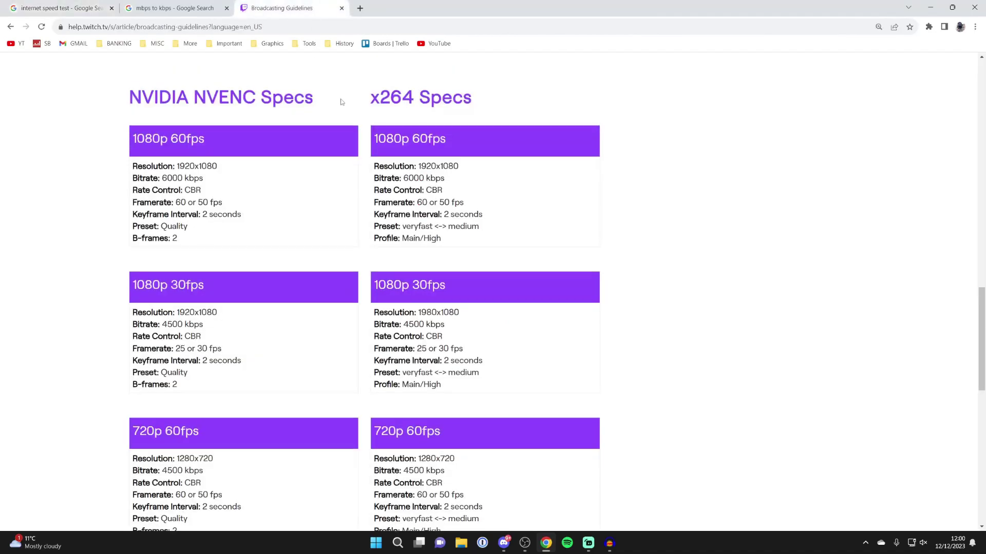
- Scroll to the NVENC/x264 1080p spec tables, recheck the speed test tab, and return
scroll(339, 100, "up", 12)
scroll(340, 111, "down", 6)
scroll(340, 111, "up", 12)
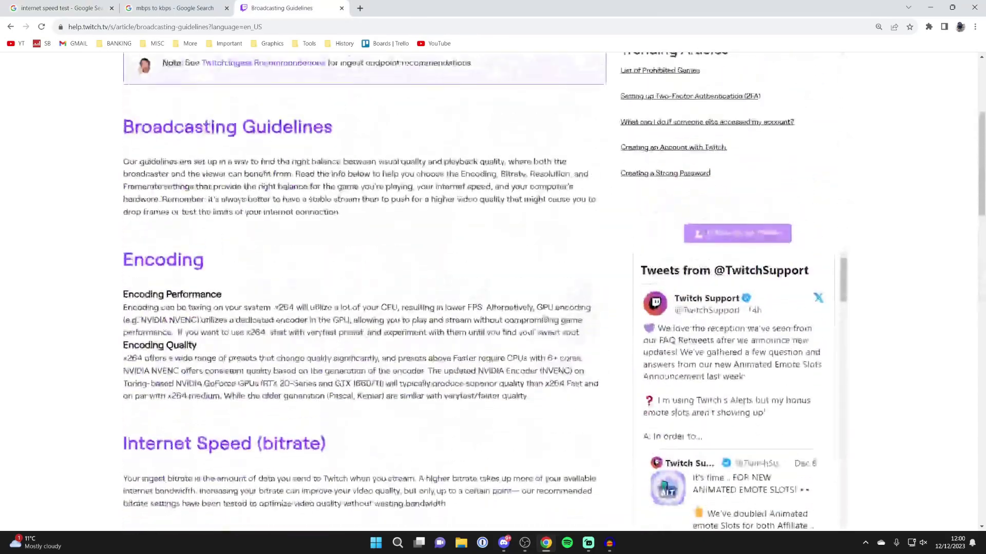
scroll(176, 186, "down", 15)
scroll(176, 186, "down", 2)
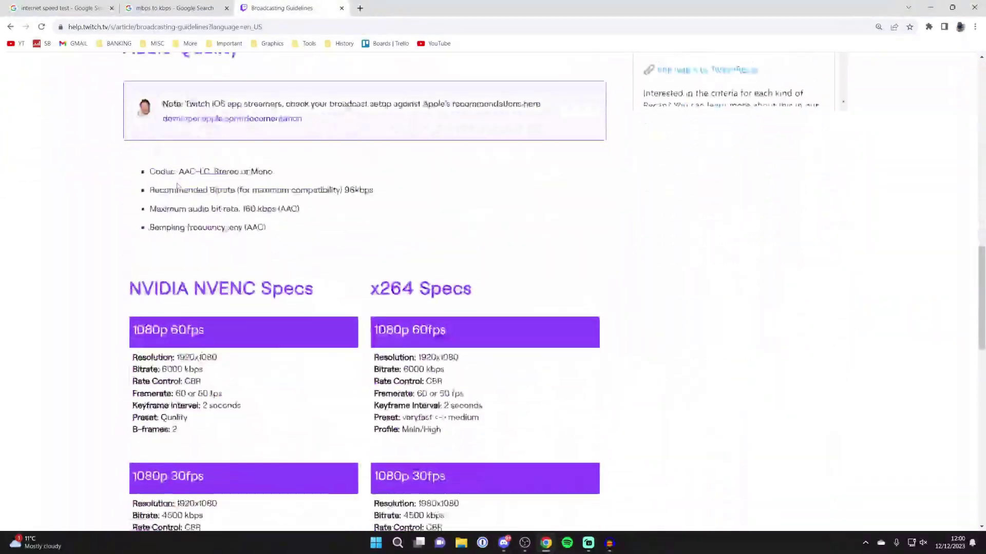
scroll(178, 213, "down", 2)
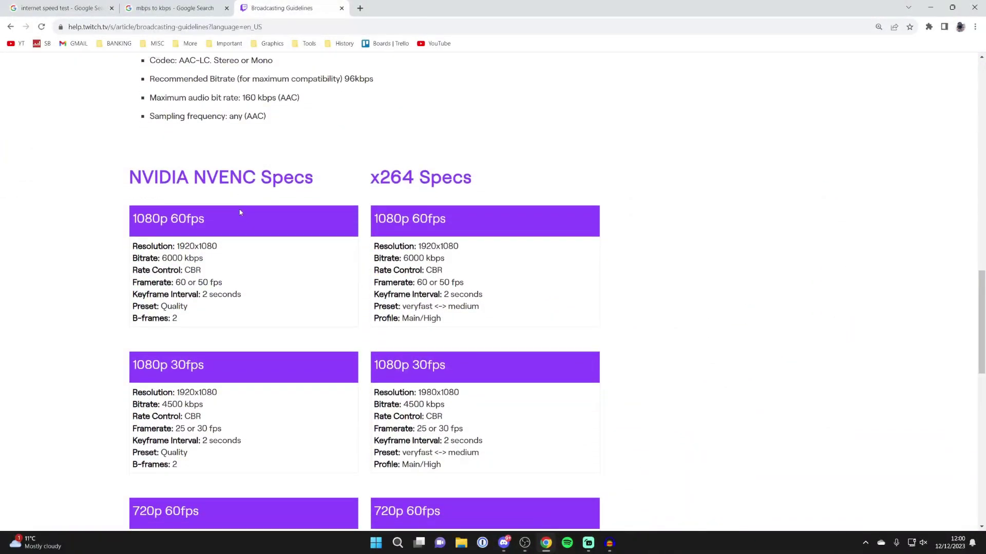
scroll(238, 211, "down", 1)
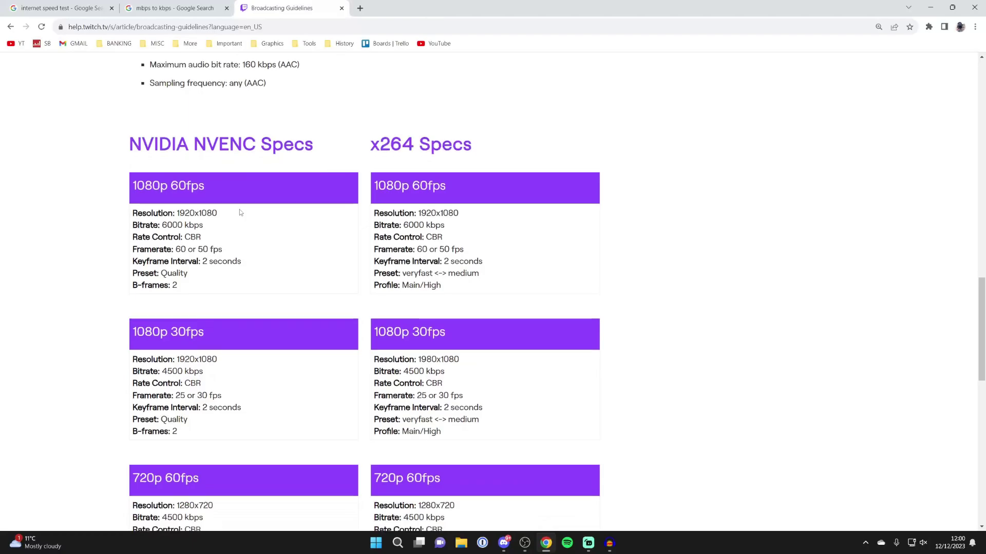
left_click(57, 8)
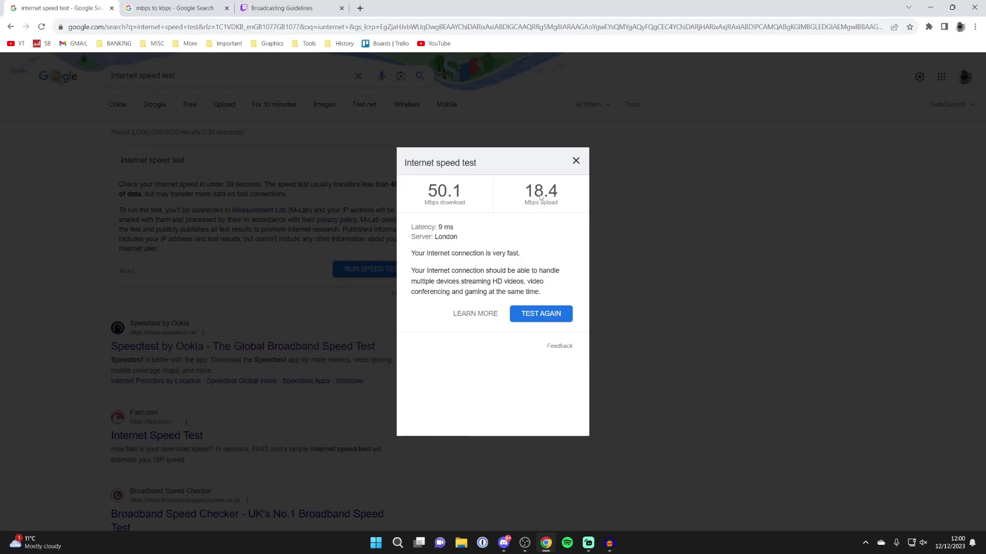
left_click(281, 8)
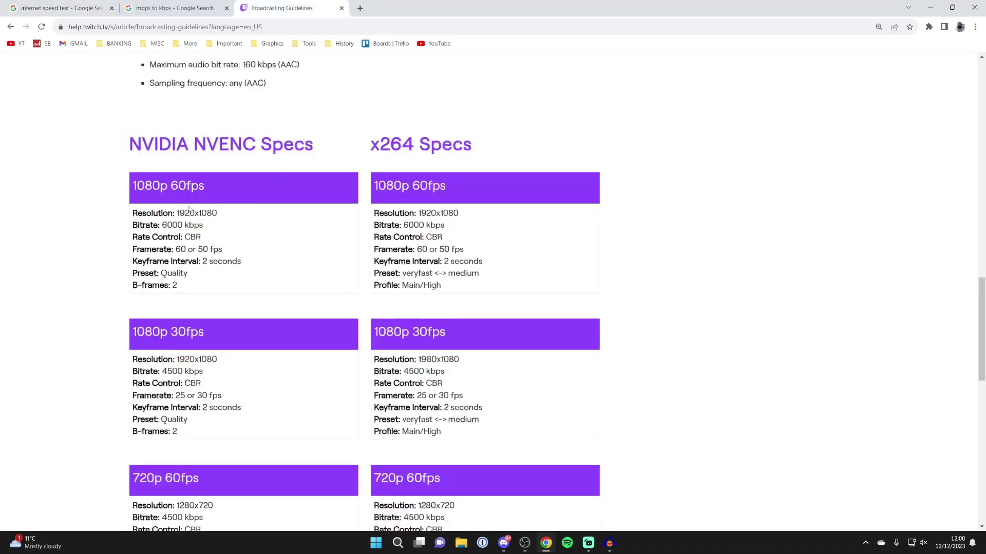
- Highlight the 6000 kbps bitrate line in the NVENC 1080p 60fps card
scroll(180, 217, "down", 1)
triple_click(144, 180)
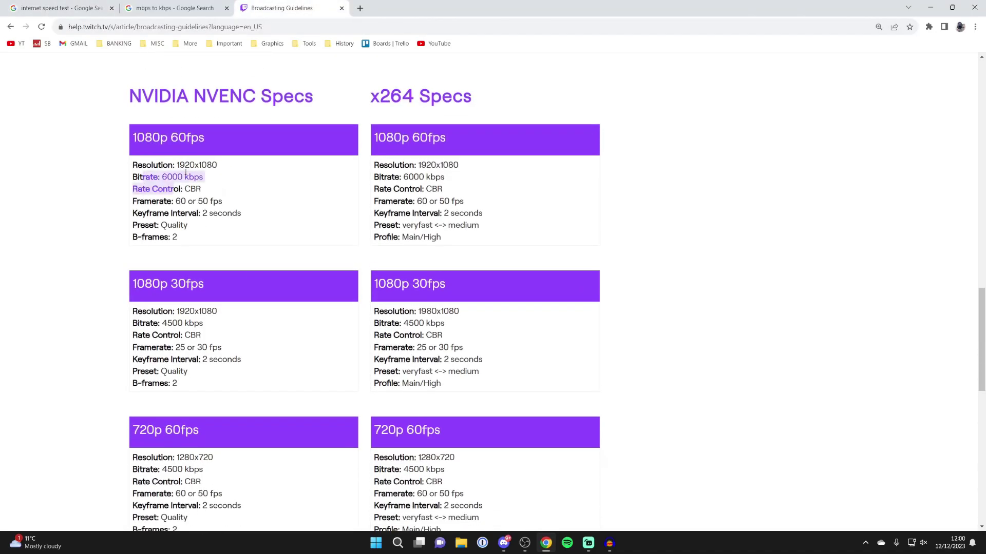
left_click(193, 162)
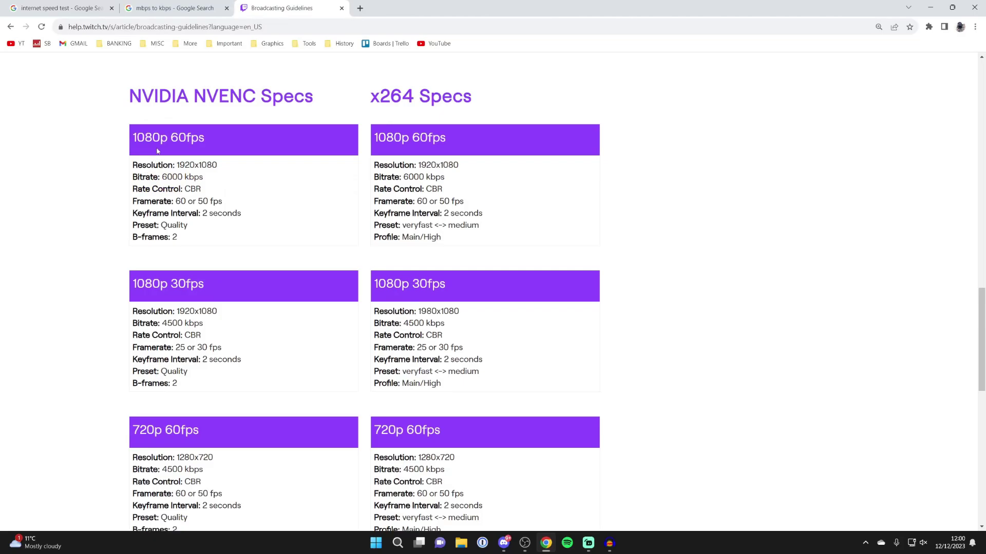
left_click_drag(162, 181, 204, 177)
left_click(203, 177)
left_click_drag(132, 179, 196, 178)
left_click(196, 178)
- Review the 1080p 30fps specs, then bring OBS's Output settings back up
scroll(249, 205, "down", 2)
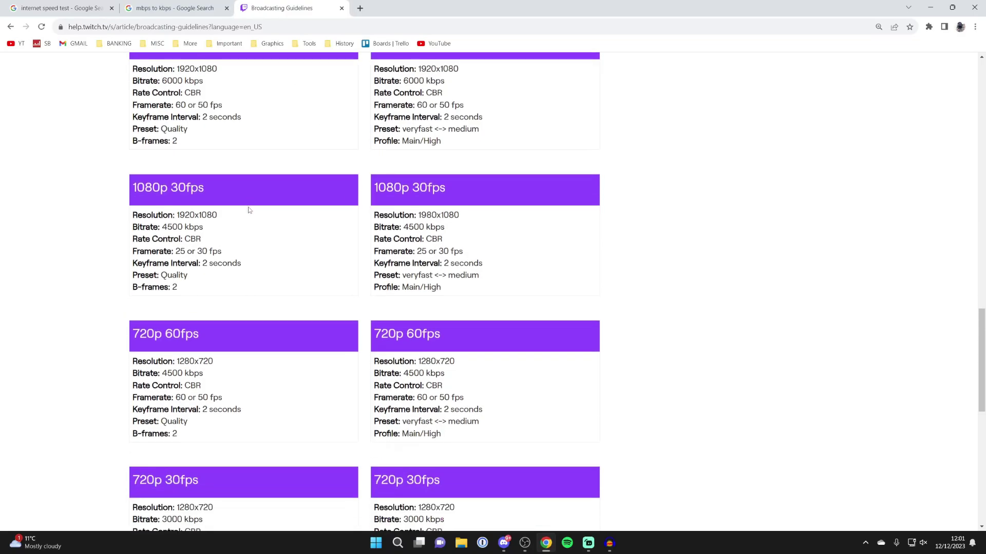
scroll(250, 211, "up", 2)
scroll(228, 189, "down", 1)
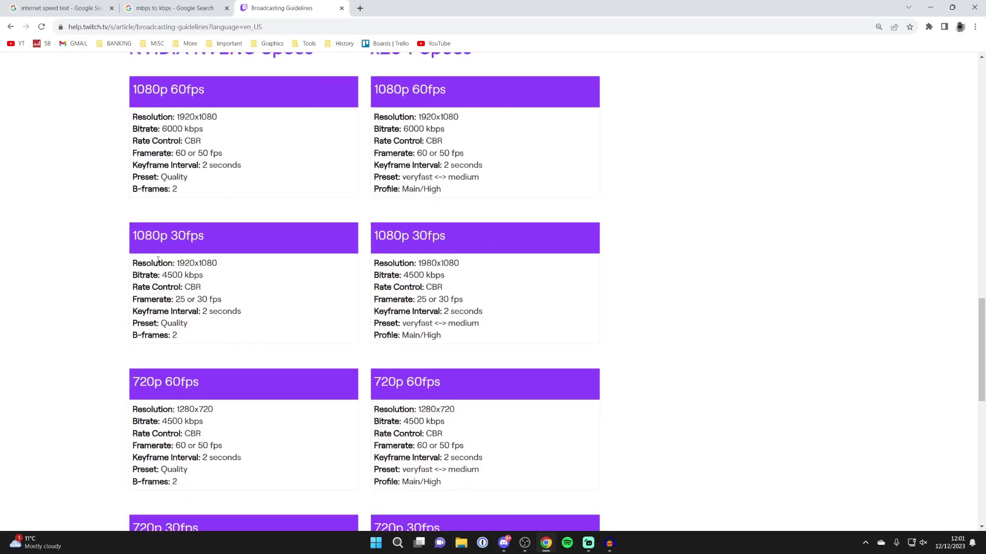
left_click_drag(145, 237, 186, 237)
left_click(187, 237)
scroll(183, 286, "down", 2)
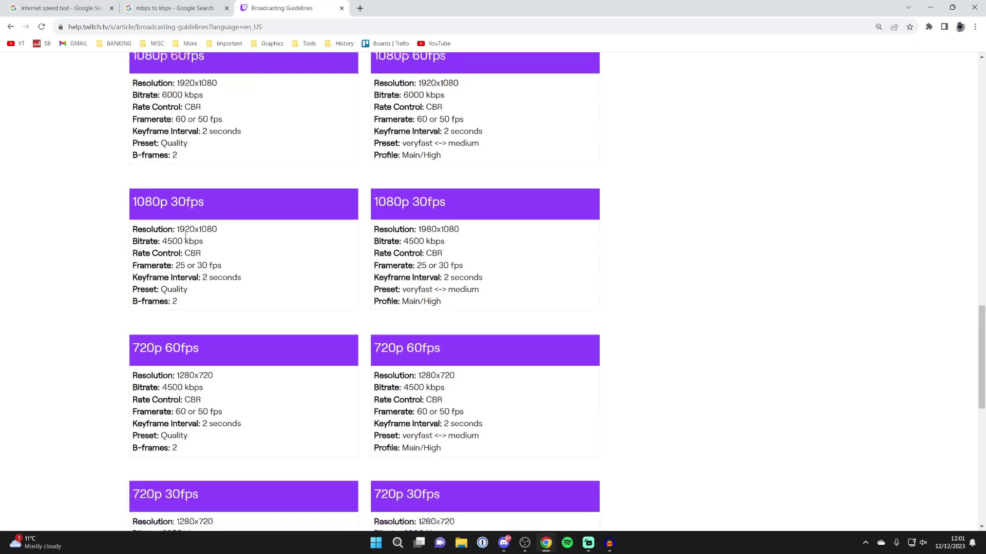
scroll(191, 223, "up", 4)
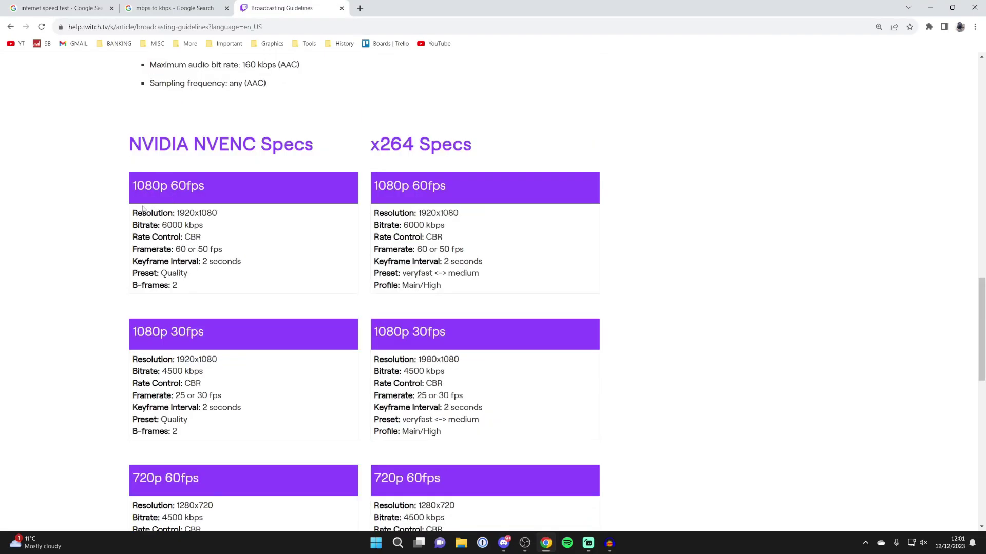
left_click(532, 544)
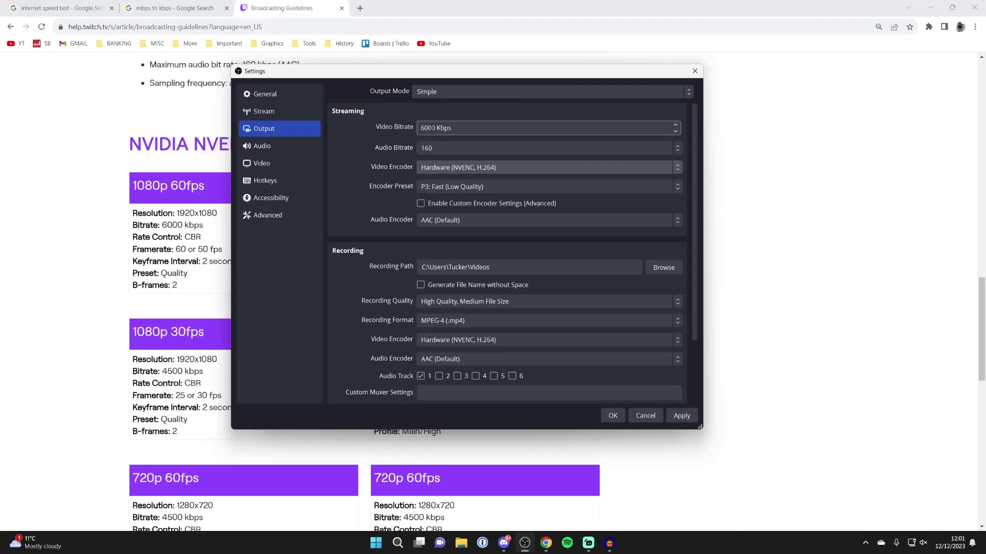
double_click(430, 128)
left_click(430, 128)
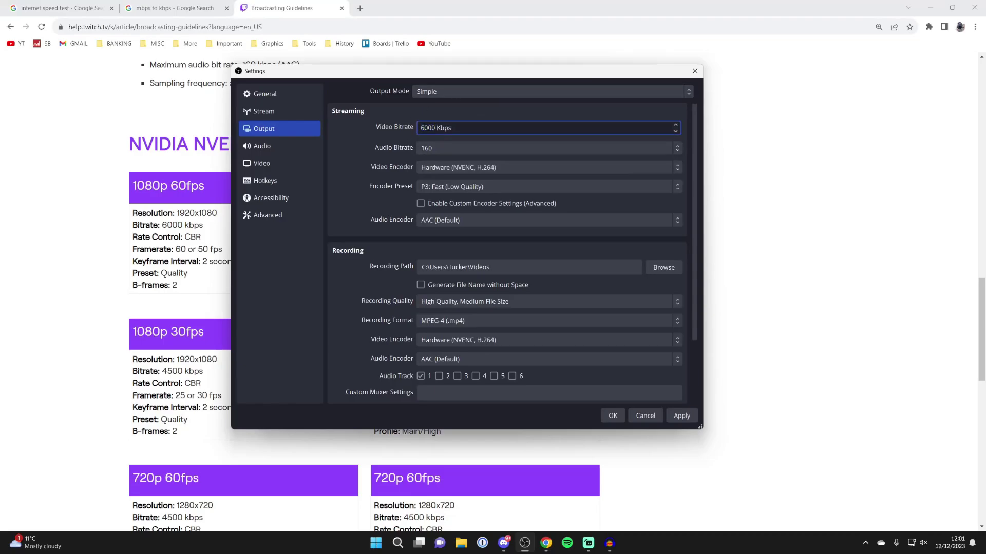
double_click(422, 127)
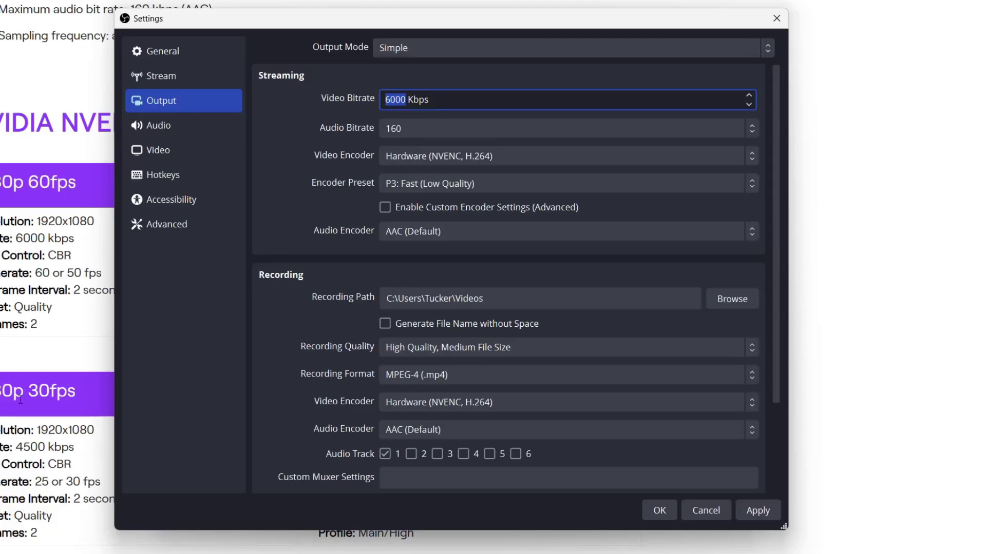
left_click(334, 105)
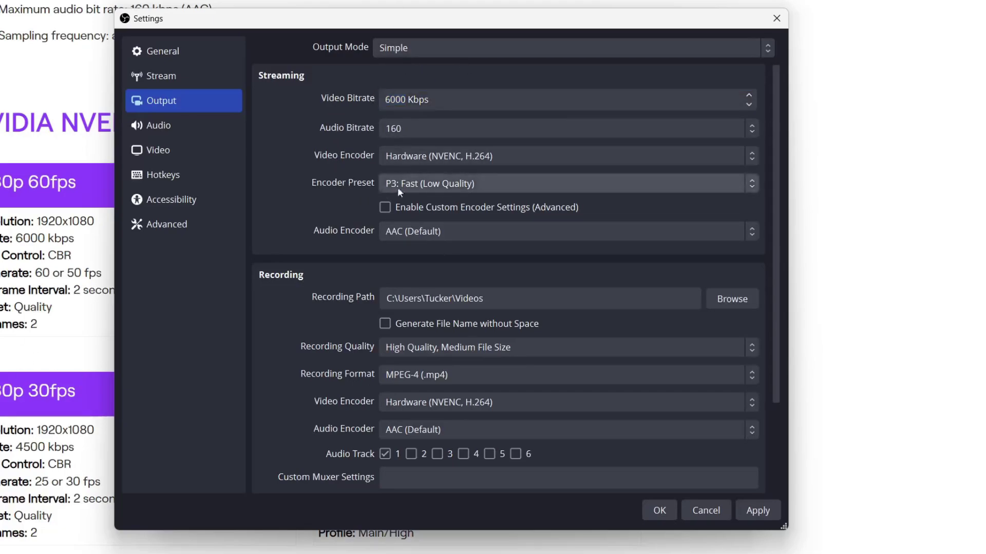
- Confirm P3: Fast (Low Quality) as the NVENC encoder preset and apply the output settings
left_click(416, 184)
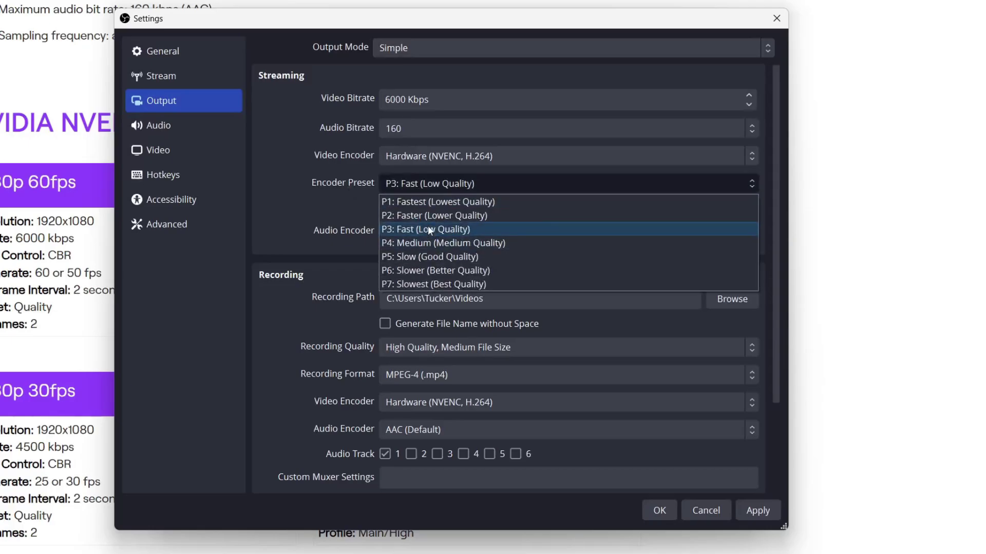
left_click(399, 229)
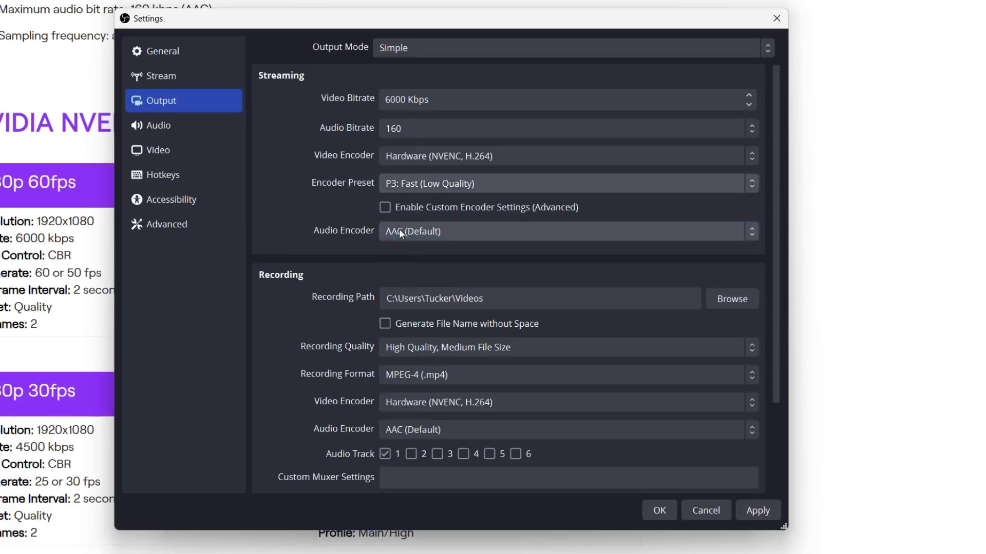
left_click(455, 188)
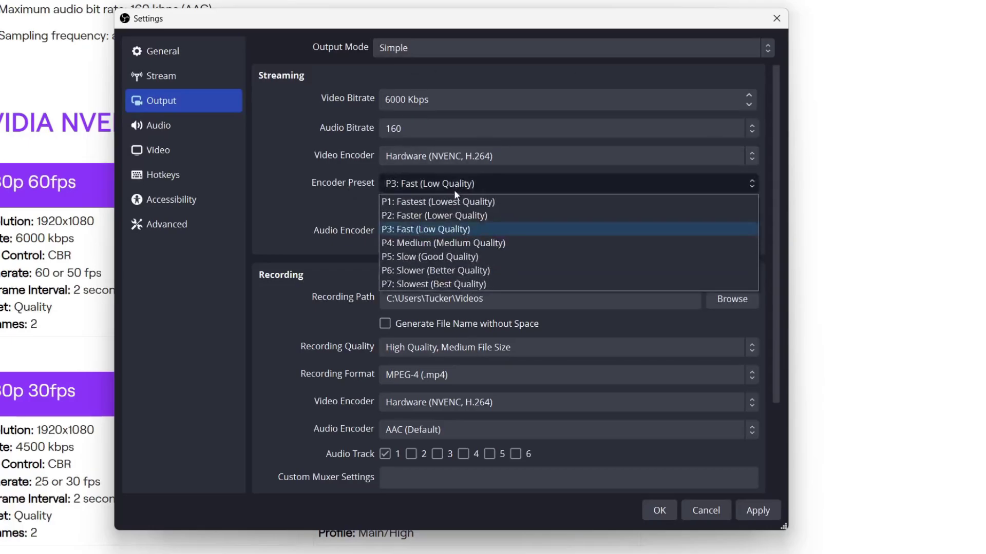
left_click(442, 229)
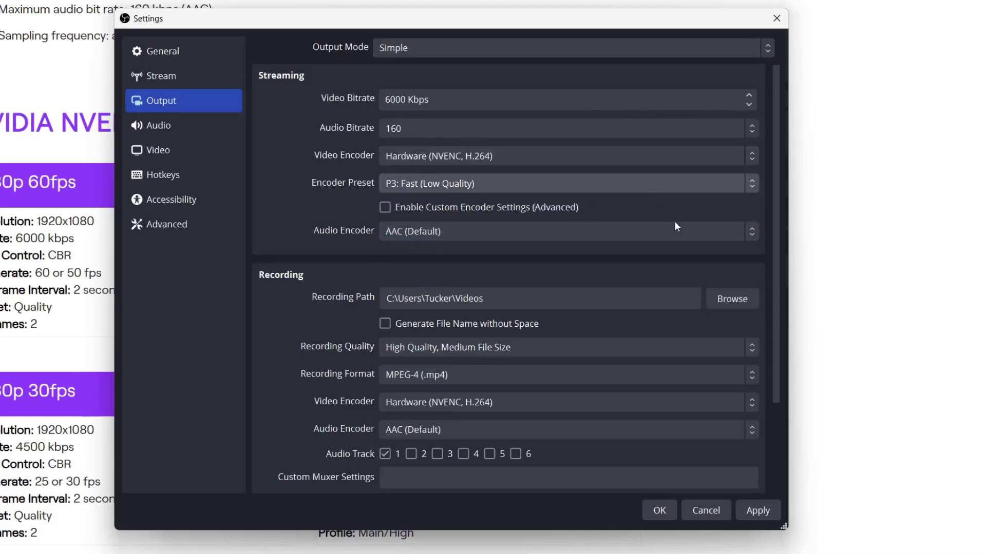
left_click(760, 515)
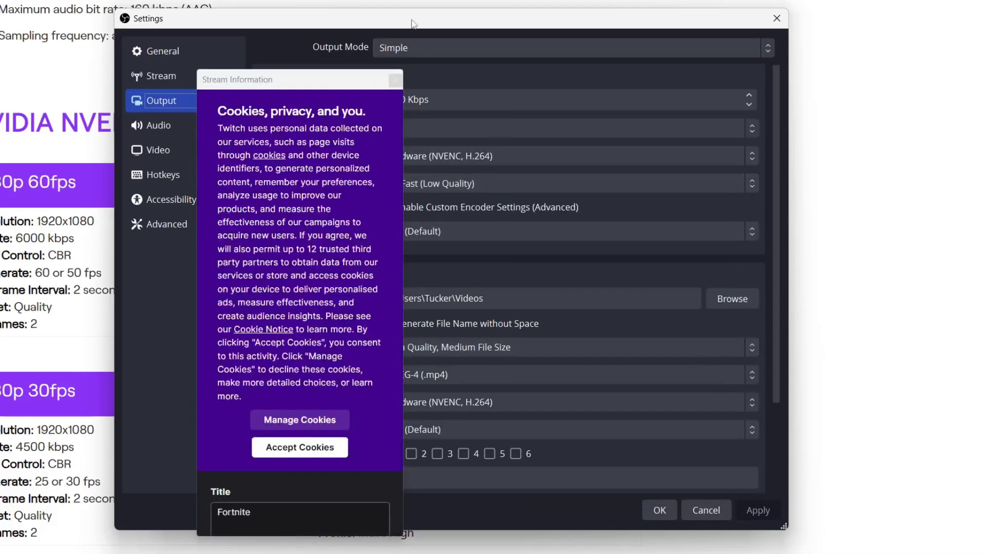
- On the Audio page, keep the USB microphone as the mic input
left_click(219, 124)
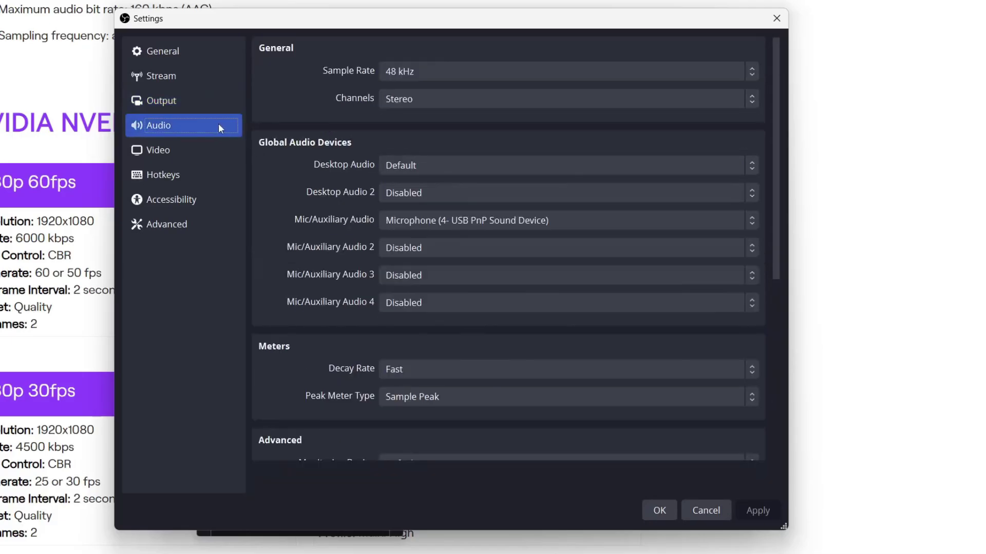
left_click(420, 220)
left_click(452, 303)
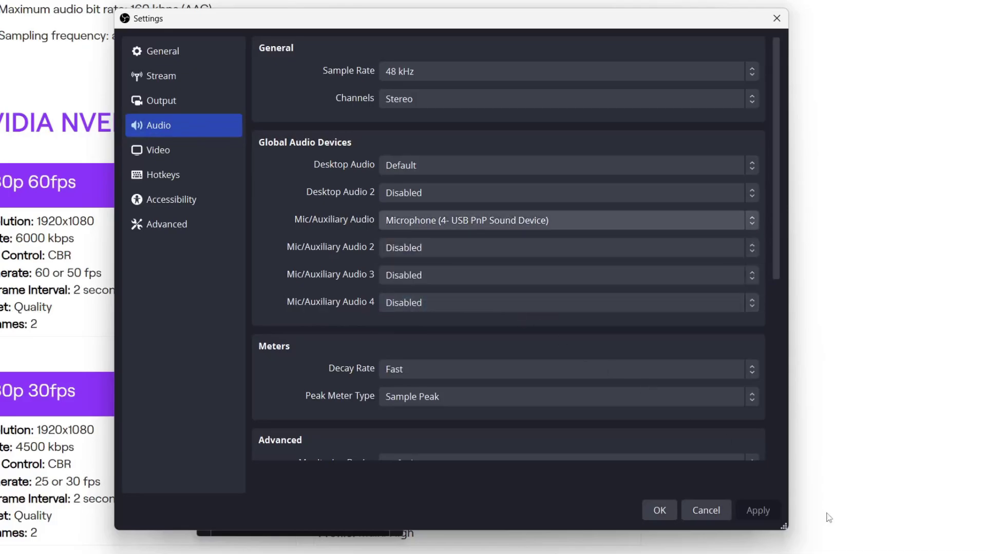
- Keep video at 1920x1080 with 60 FPS, then apply and close Settings
left_click(189, 146)
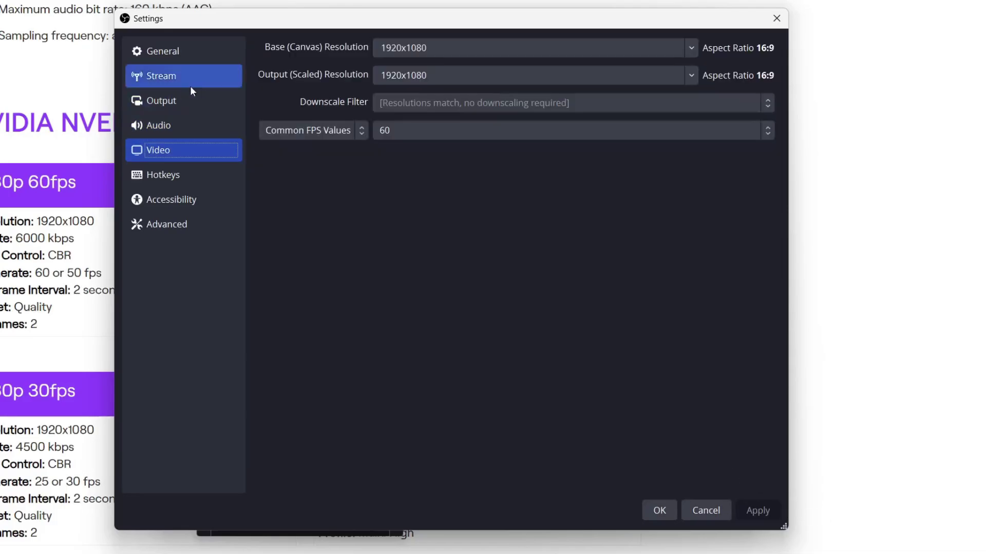
left_click_drag(277, 26, 333, 34)
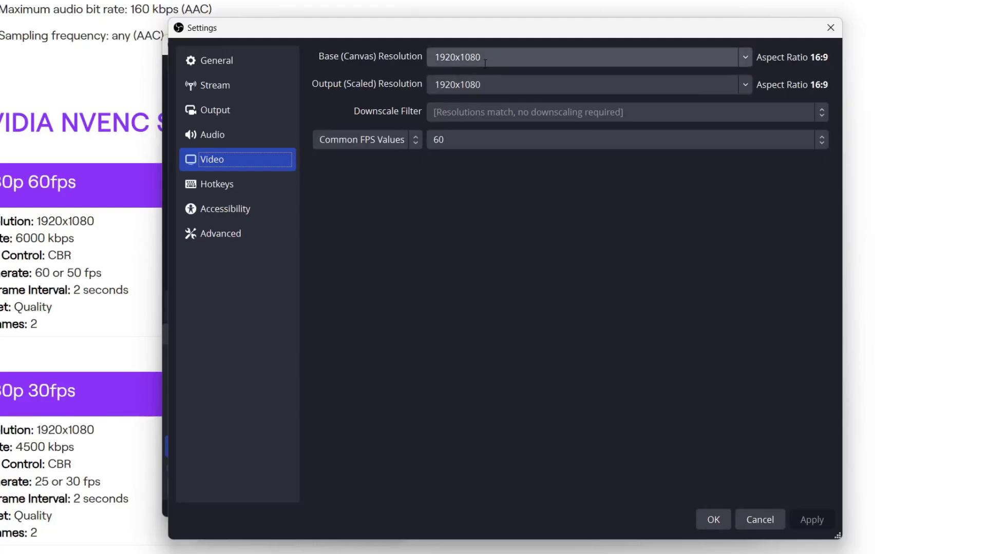
left_click(470, 137)
left_click(445, 281)
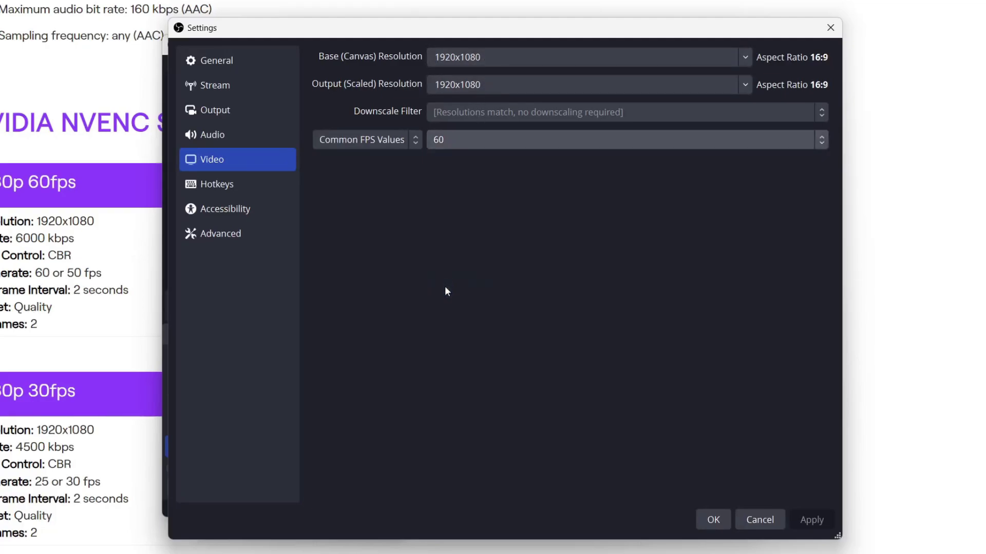
scroll(26, 316, "down", 1)
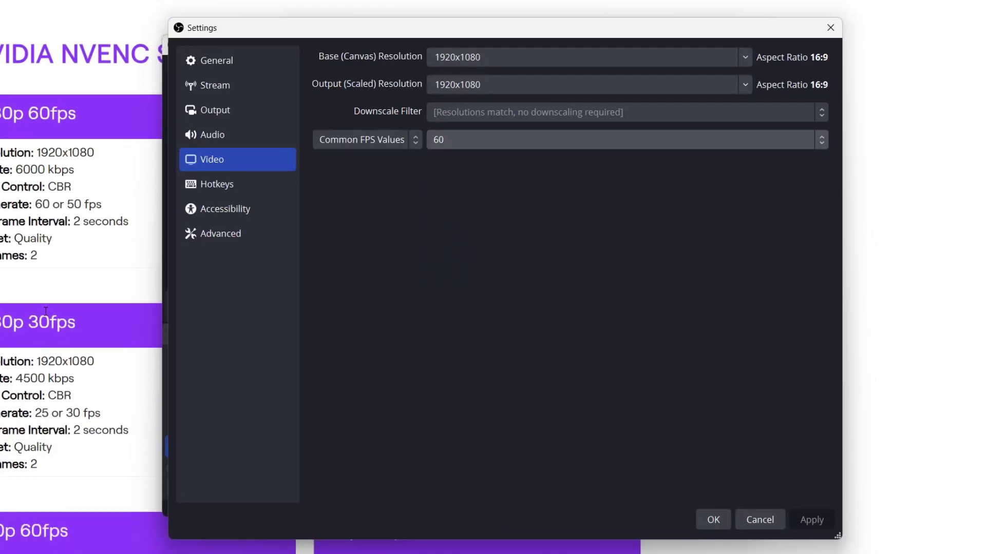
left_click(534, 141)
left_click(494, 228)
left_click(482, 139)
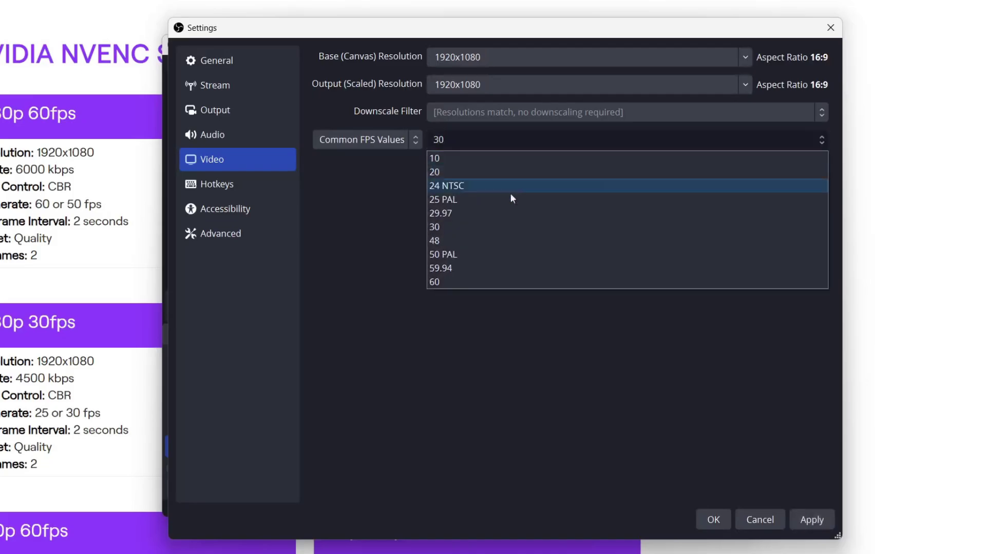
left_click(504, 281)
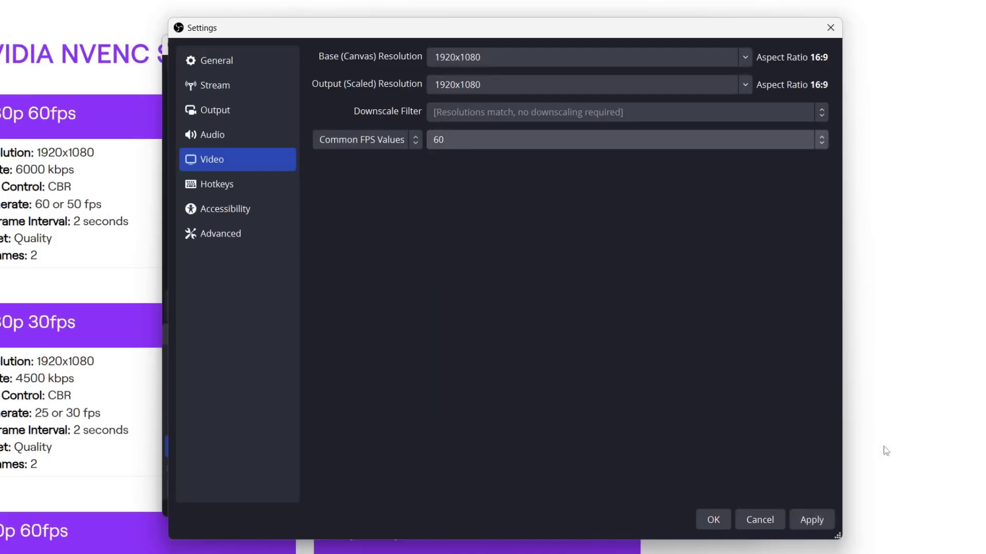
left_click(823, 525)
left_click(711, 525)
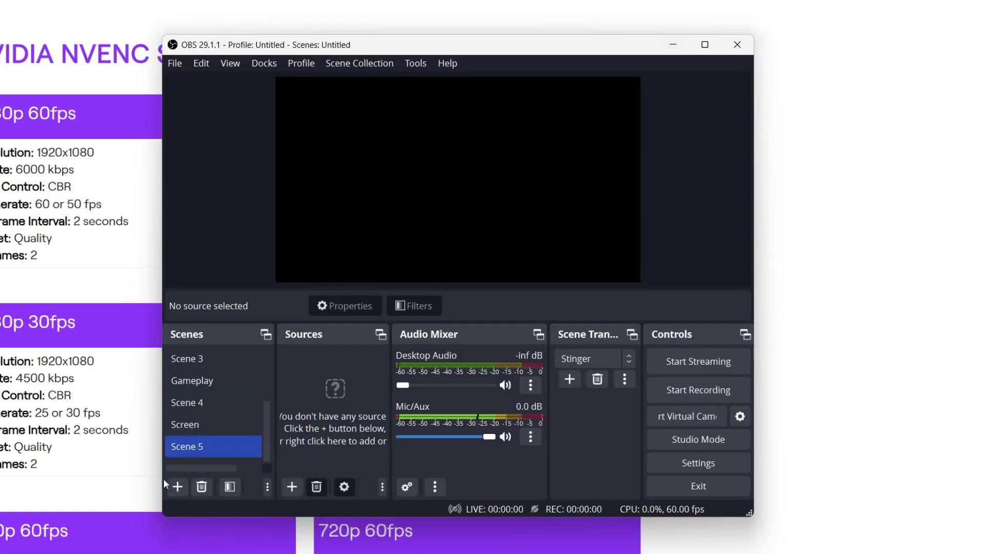
- Create Scene 6 and add a new Display Capture 7 source to it
left_click(178, 487)
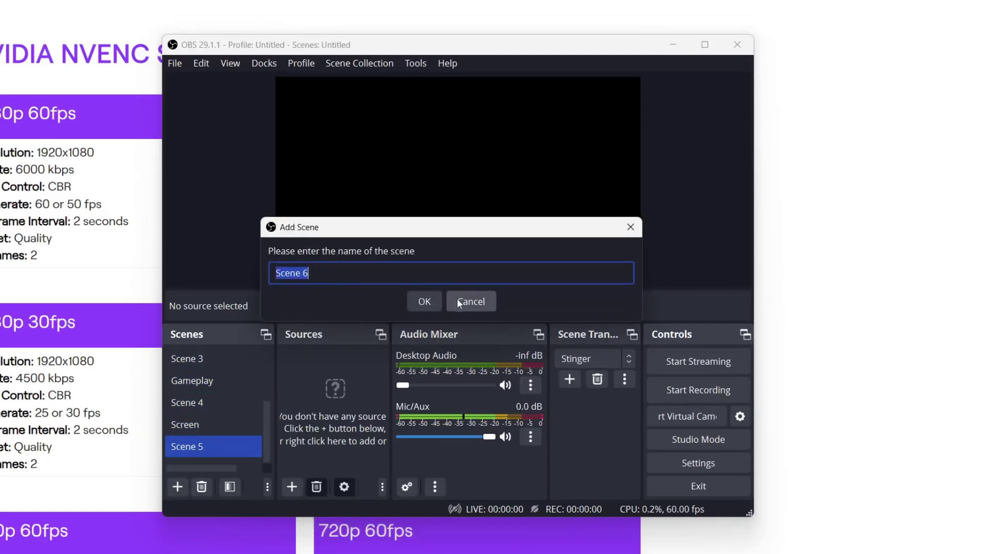
left_click(432, 302)
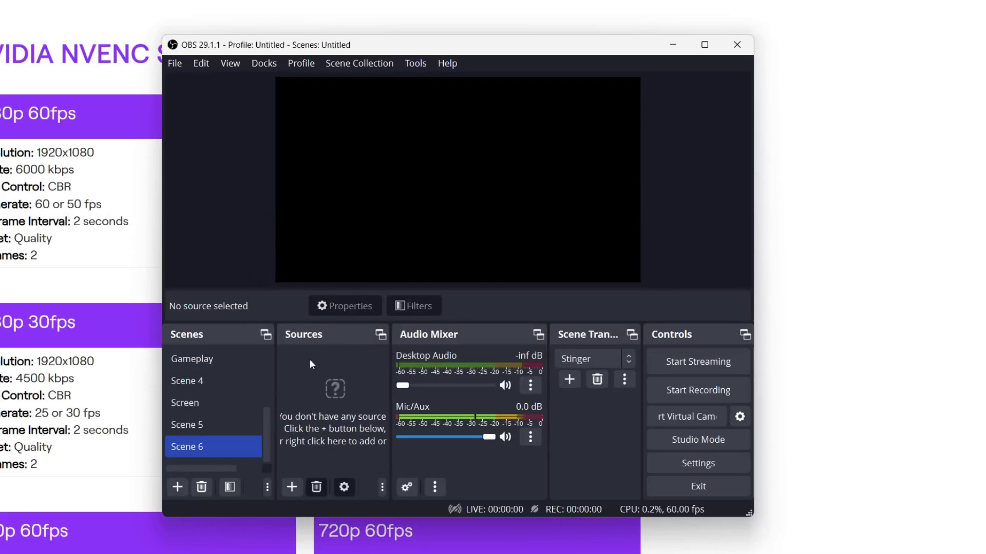
left_click(295, 484)
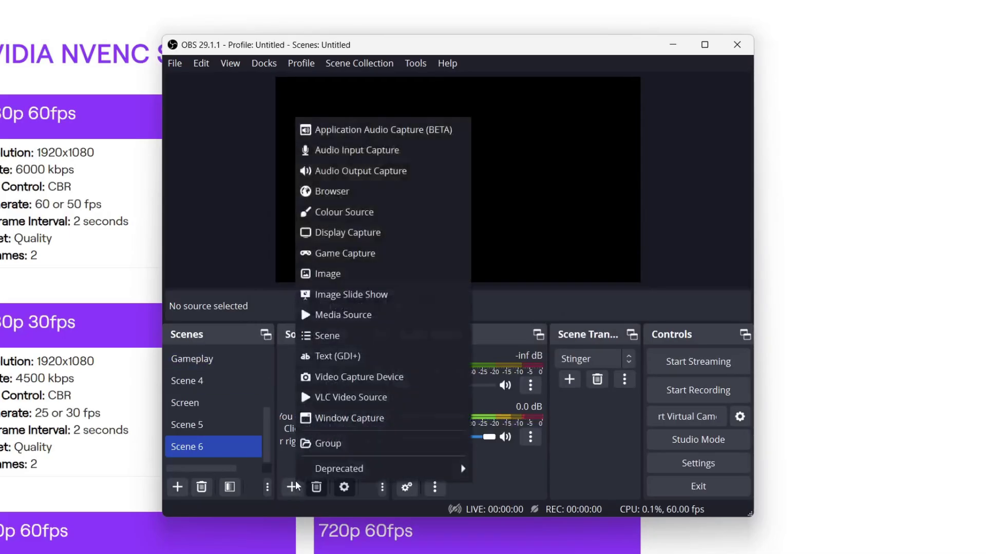
left_click(360, 234)
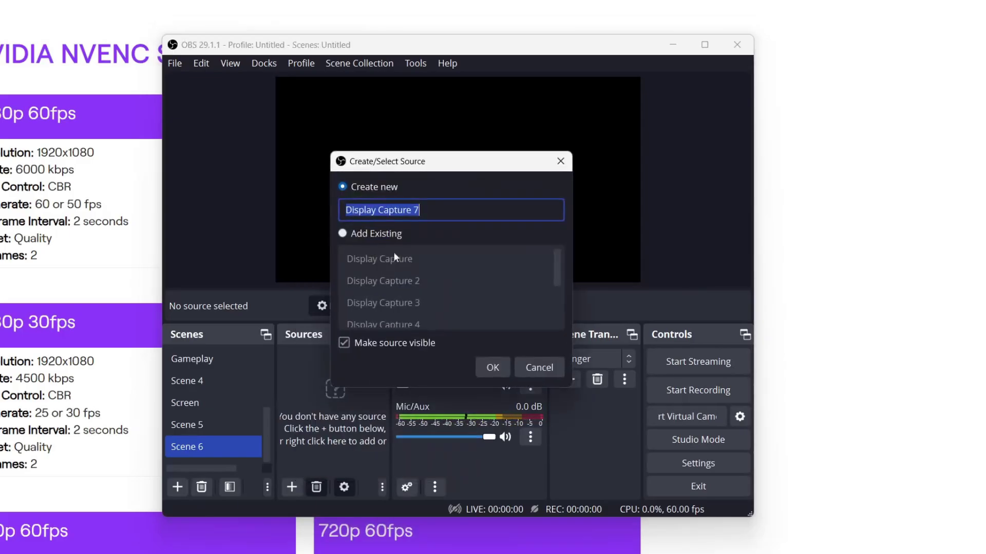
left_click(498, 365)
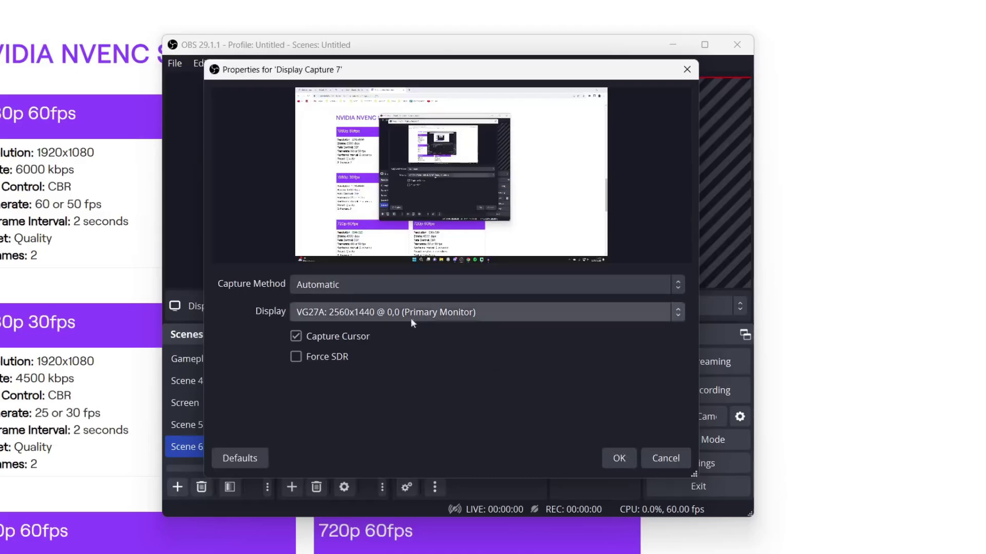
- Capture the VG27A primary monitor and stretch it to fill the canvas
left_click(371, 314)
left_click(260, 319)
left_click(625, 460)
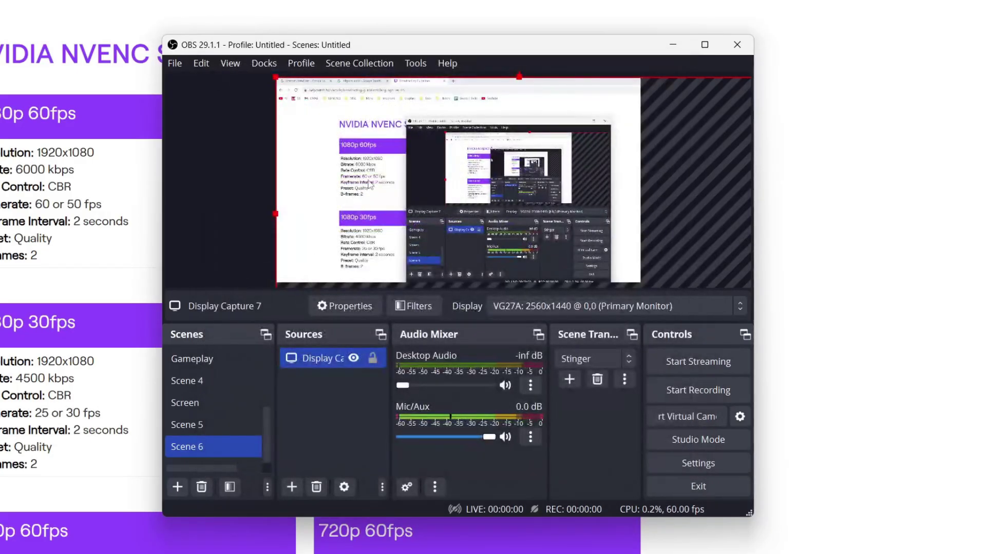
left_click_drag(275, 77, 285, 100)
mouse_move(639, 282)
left_mouse_down()
mouse_move(542, 229)
mouse_move(640, 282)
left_mouse_up()
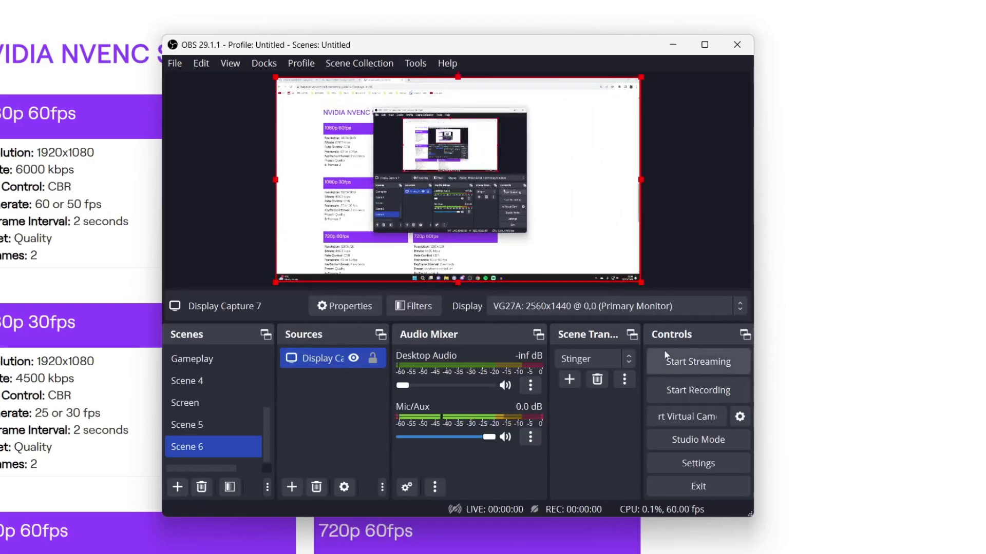
- Add a Video Capture Device using OBS Virtual Camera, shrunk into the top-left corner
left_click(294, 490)
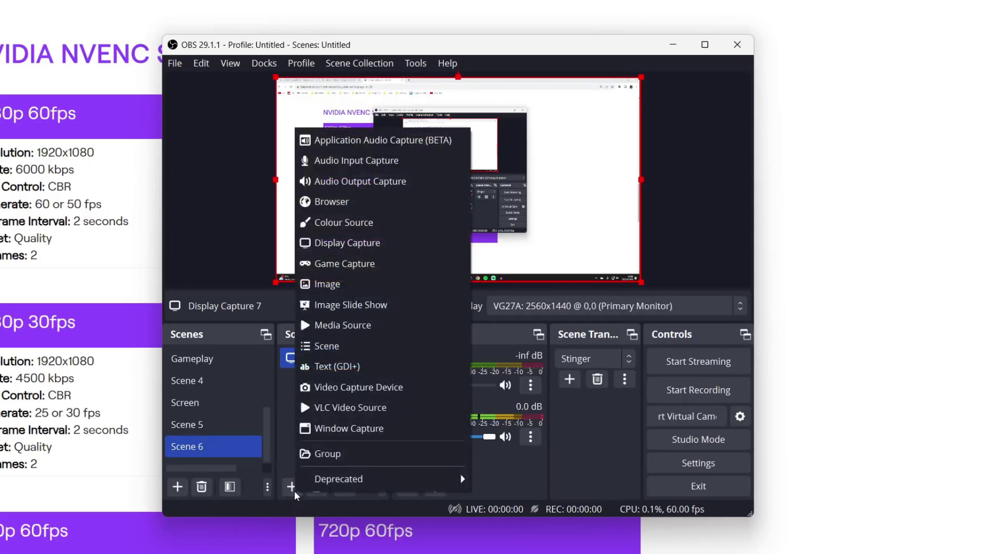
left_click(338, 388)
left_click(493, 367)
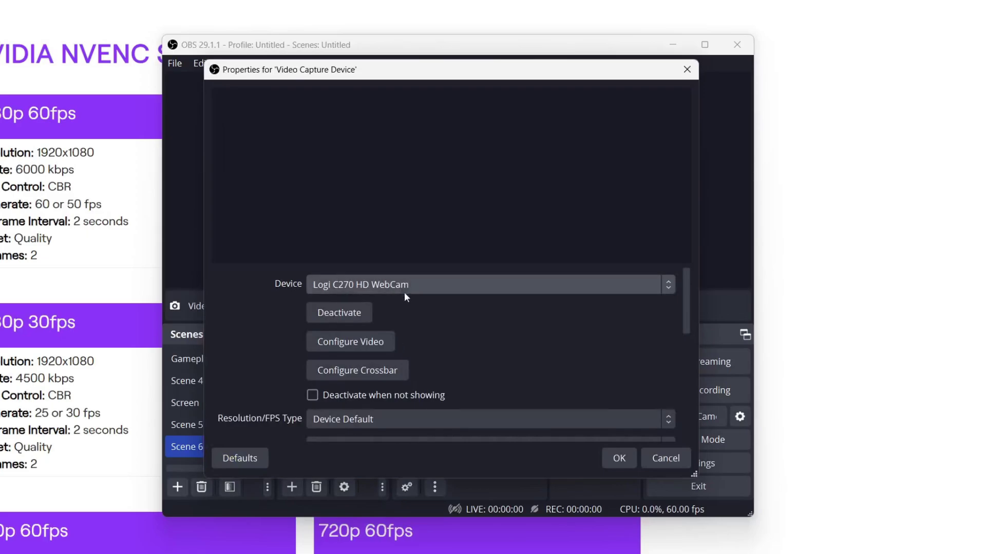
left_click(401, 285)
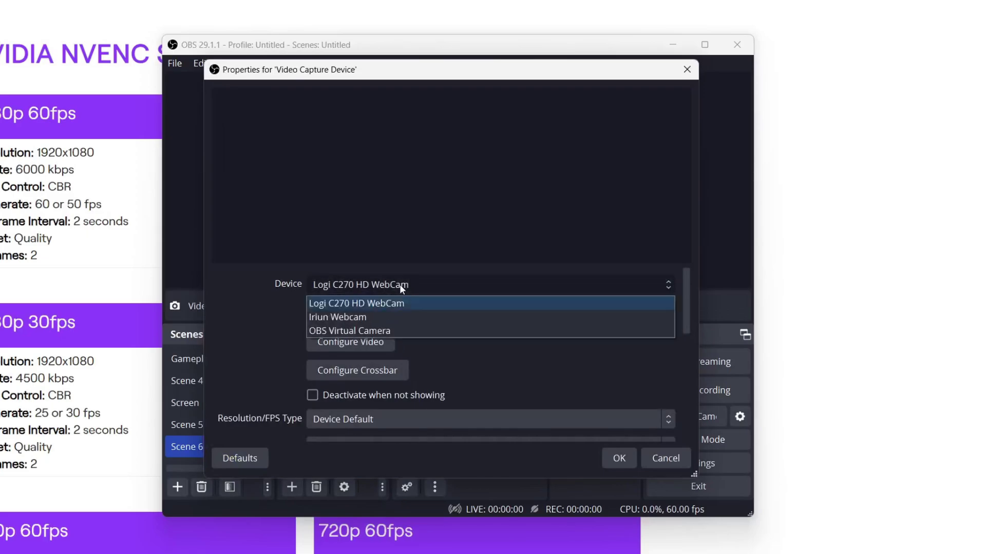
left_click(373, 331)
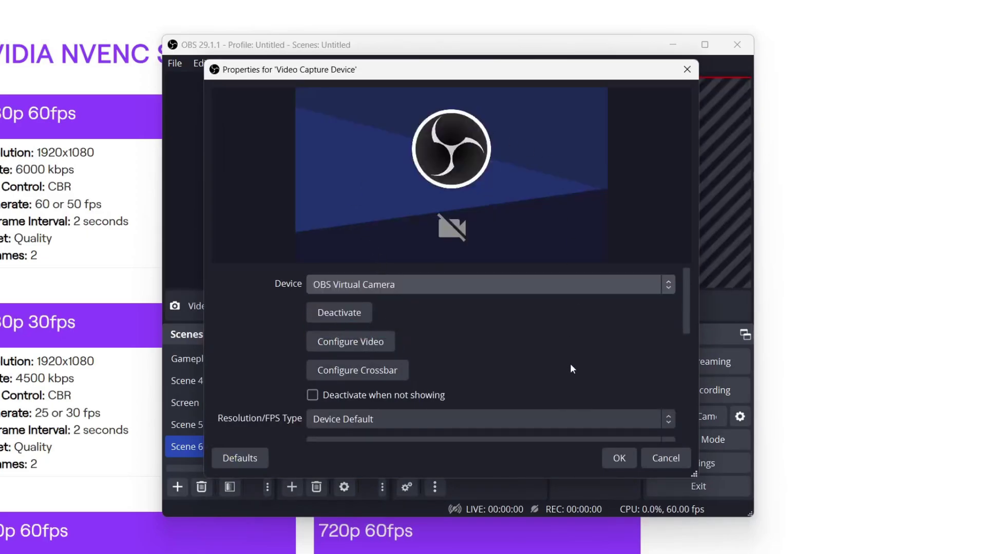
left_click(619, 457)
left_click_drag(277, 78, 321, 89)
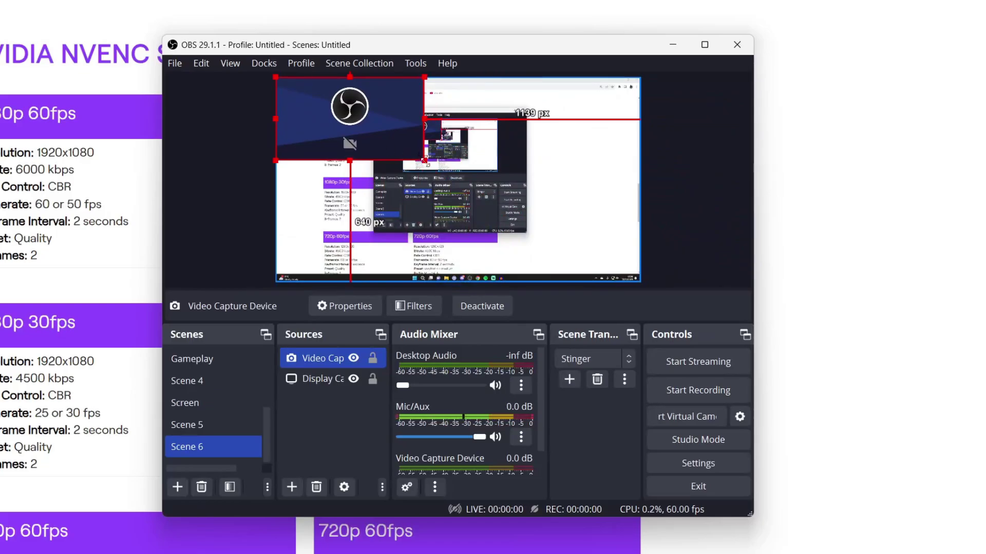
left_click_drag(424, 161, 393, 143)
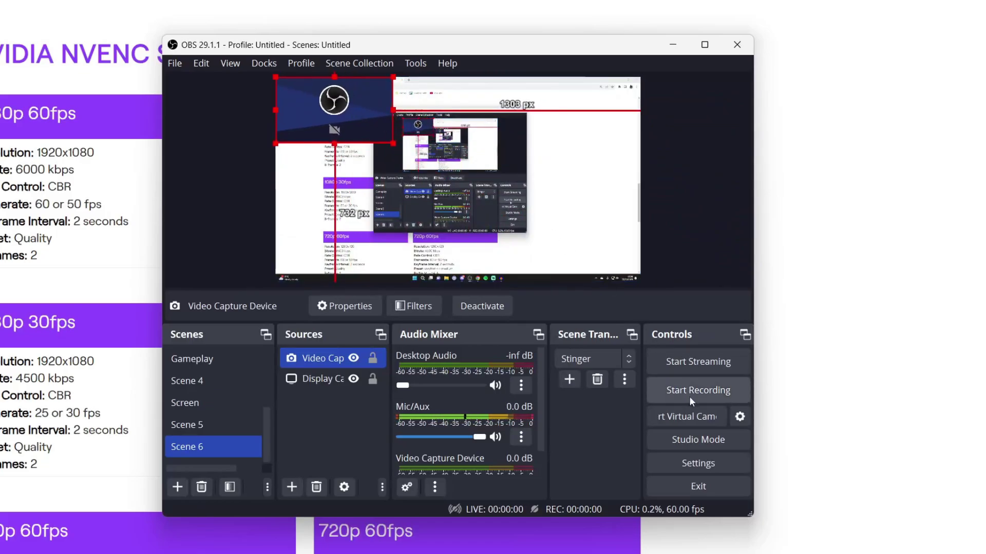
- Start streaming Scene 6 to Twitch
left_click(692, 366)
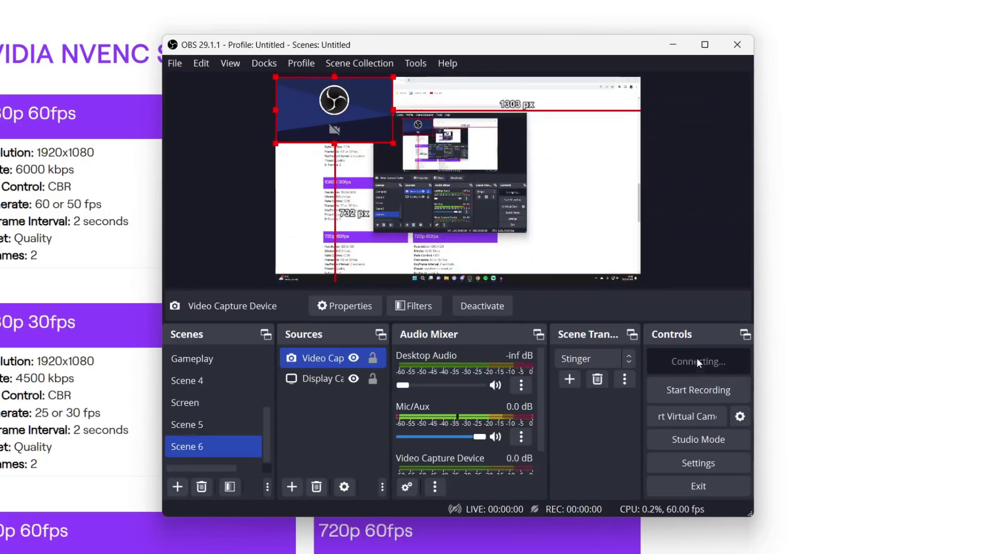